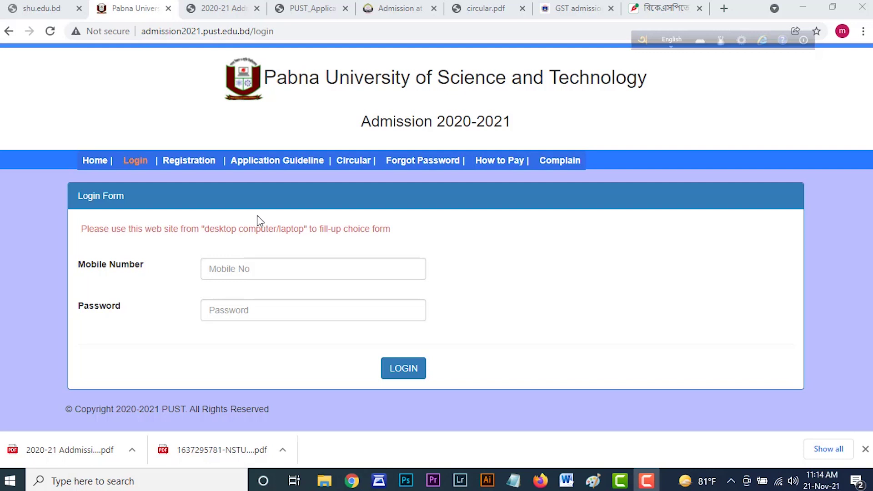
# Leave the login page and switch to the 2020-21 Admission Notice PDF tab.
pyautogui.moveTo(293, 32); pyautogui.dragTo(127, 37)
pyautogui.click(235, 29)
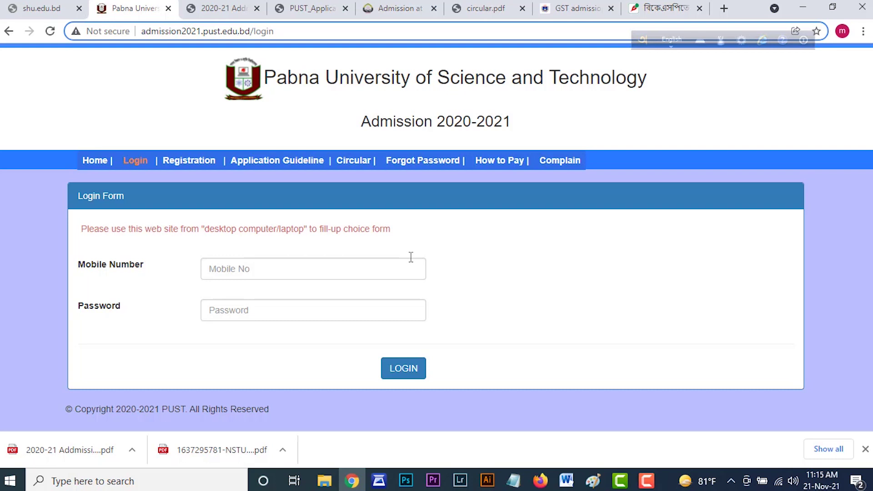
pyautogui.hotkey('ctrl', 'Tab')
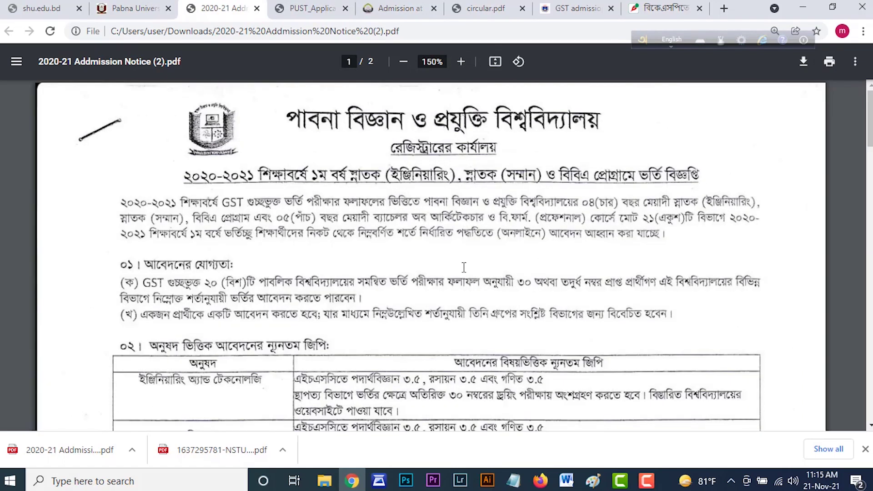
pyautogui.scroll(-2, 144, 213)
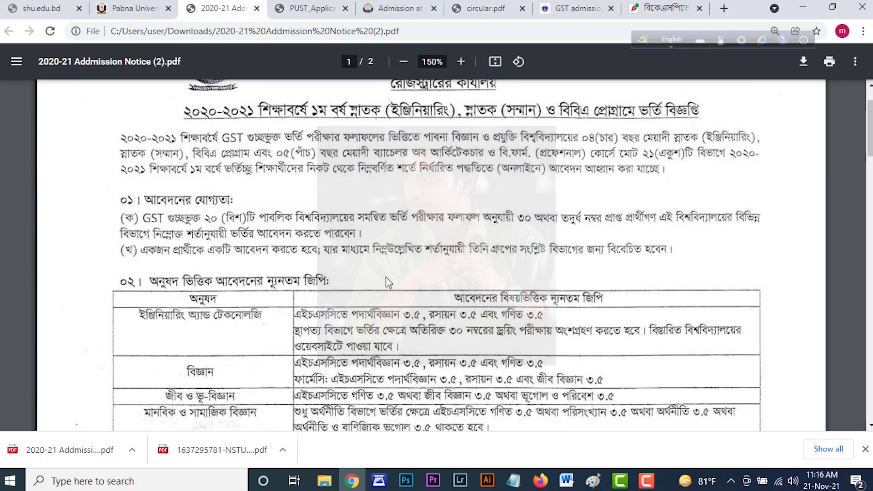
pyautogui.scroll(-3, 424, 293)
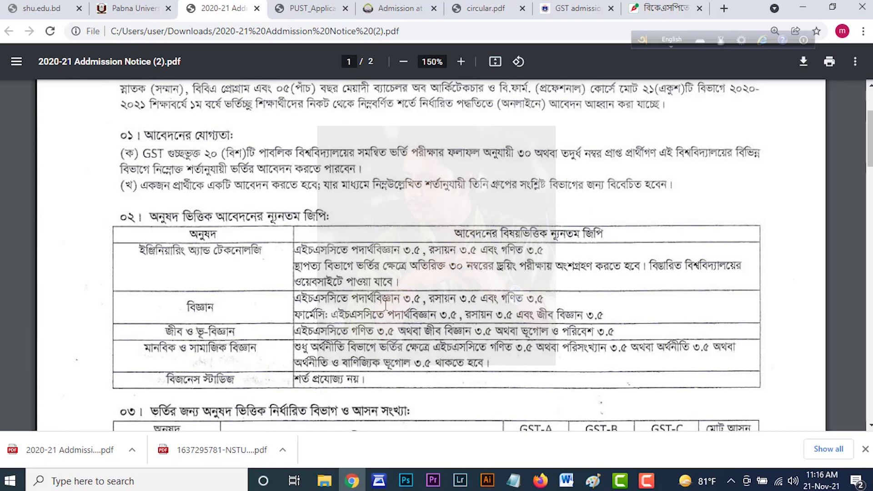
pyautogui.scroll(-3, 386, 305)
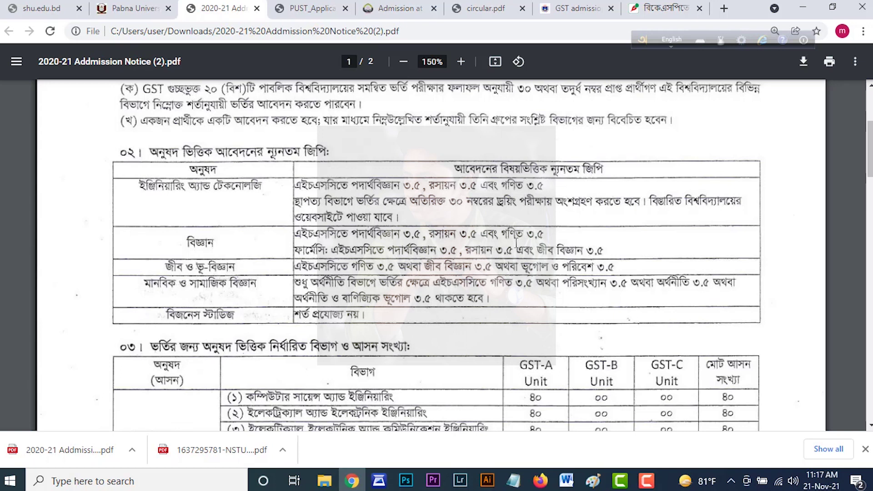
pyautogui.scroll(-1, 516, 243)
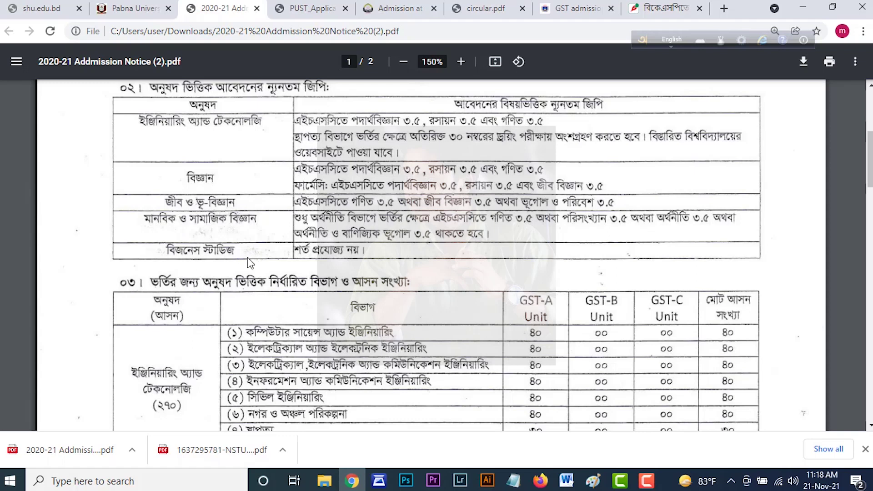
pyautogui.scroll(-3, 248, 254)
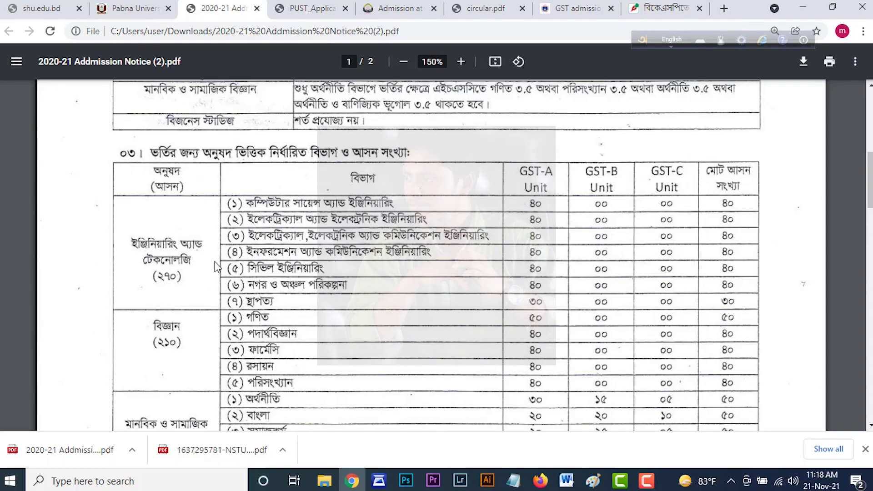
pyautogui.scroll(-1, 216, 267)
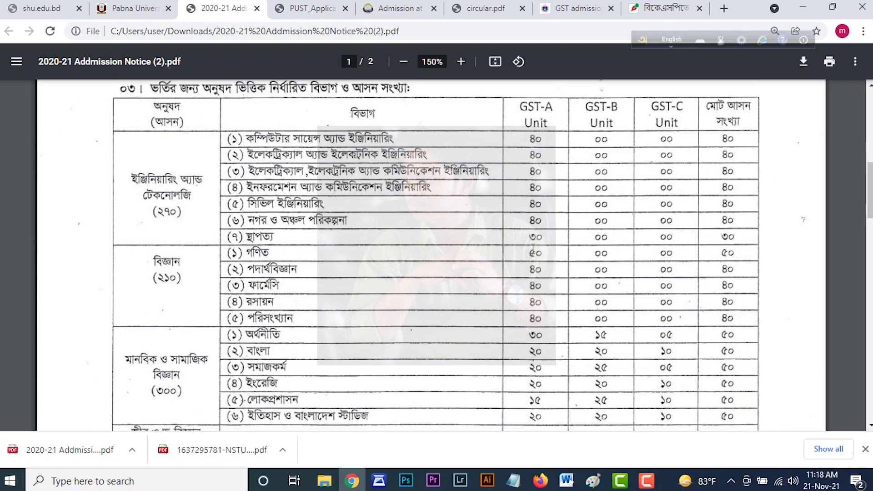
pyautogui.scroll(-4, 532, 247)
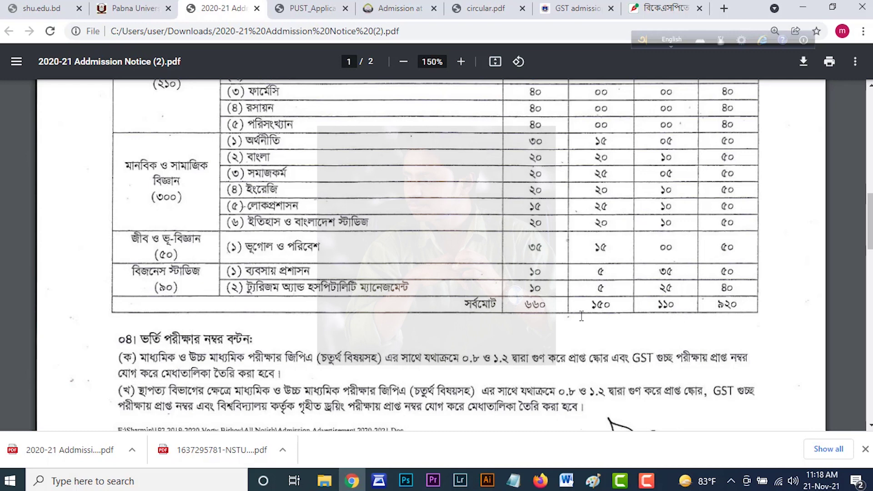
pyautogui.scroll(4, 564, 304)
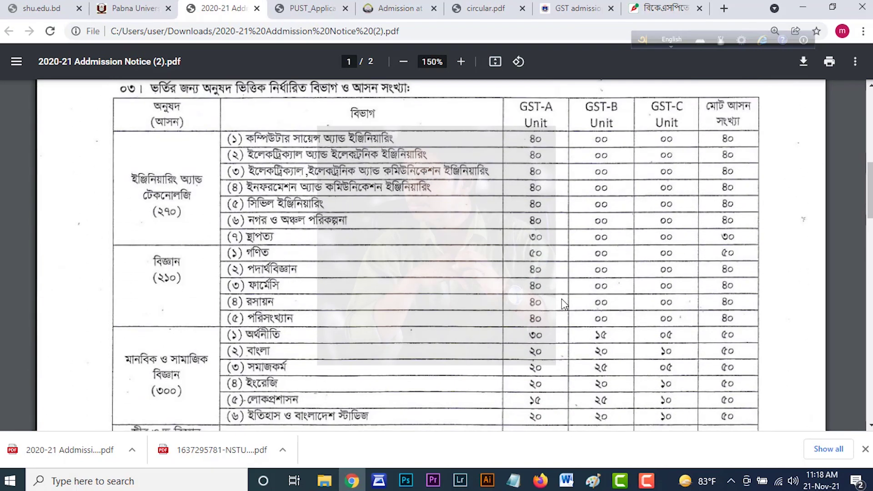
pyautogui.scroll(-6, 563, 304)
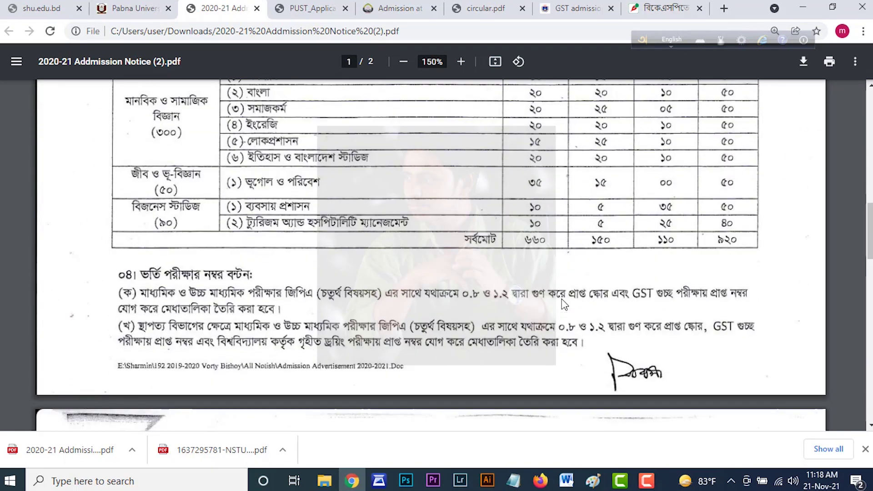
pyautogui.scroll(7, 564, 304)
pyautogui.scroll(-7, 564, 304)
pyautogui.scroll(7, 564, 304)
pyautogui.scroll(-4, 564, 304)
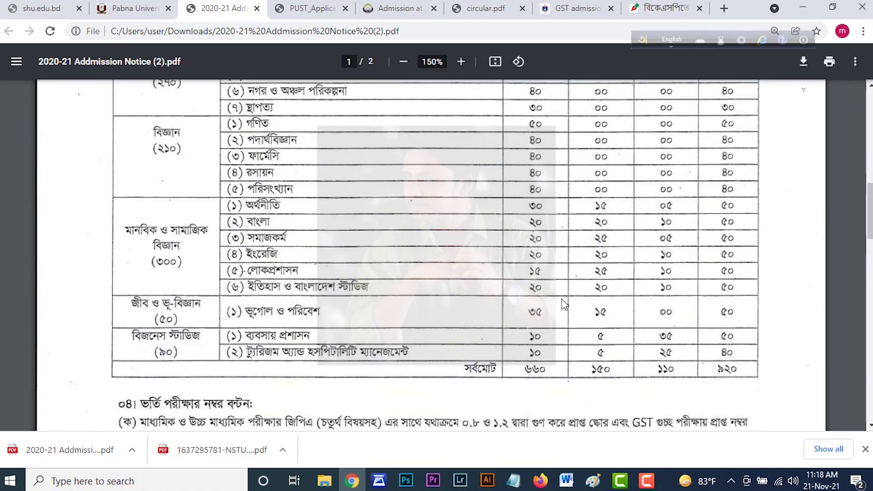
pyautogui.scroll(3, 564, 303)
pyautogui.scroll(-3, 563, 304)
pyautogui.scroll(-4, 563, 303)
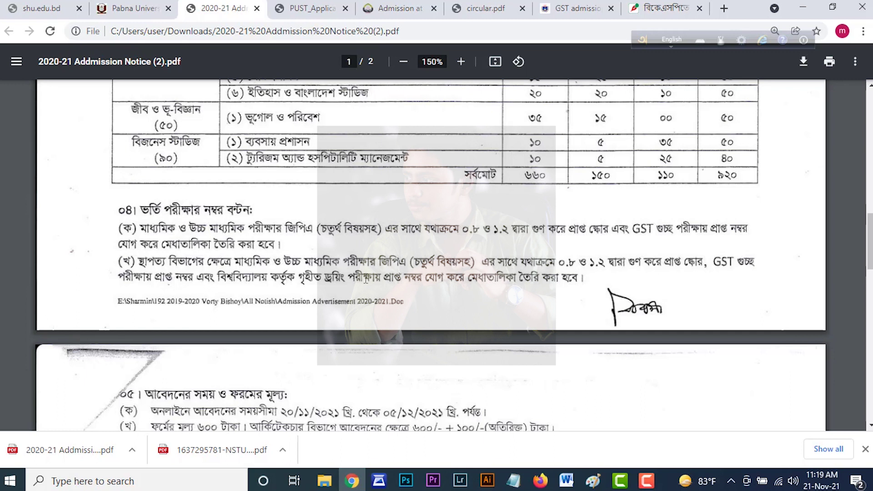
# Read page 2's sections 05–08 on dates, fee and rules, then return to the login tab.
pyautogui.scroll(-5, 366, 279)
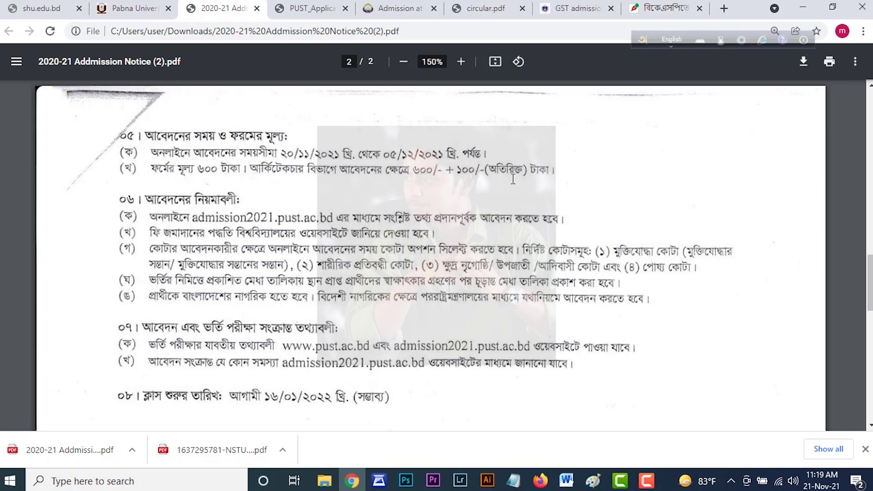
pyautogui.scroll(-2, 481, 202)
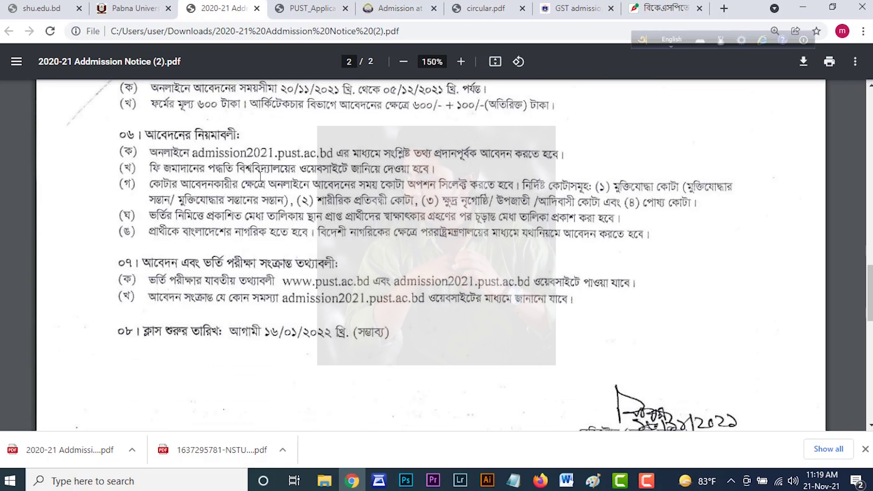
pyautogui.scroll(2, 314, 244)
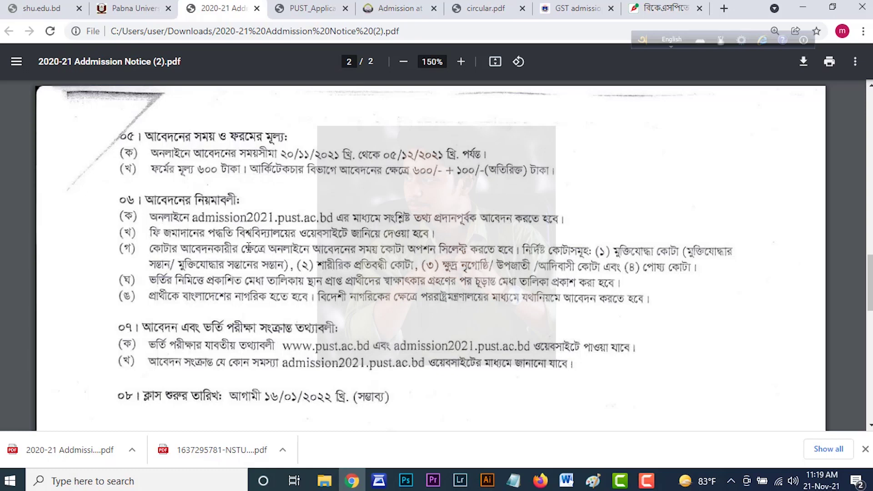
pyautogui.scroll(-5, 428, 254)
pyautogui.scroll(7, 233, 173)
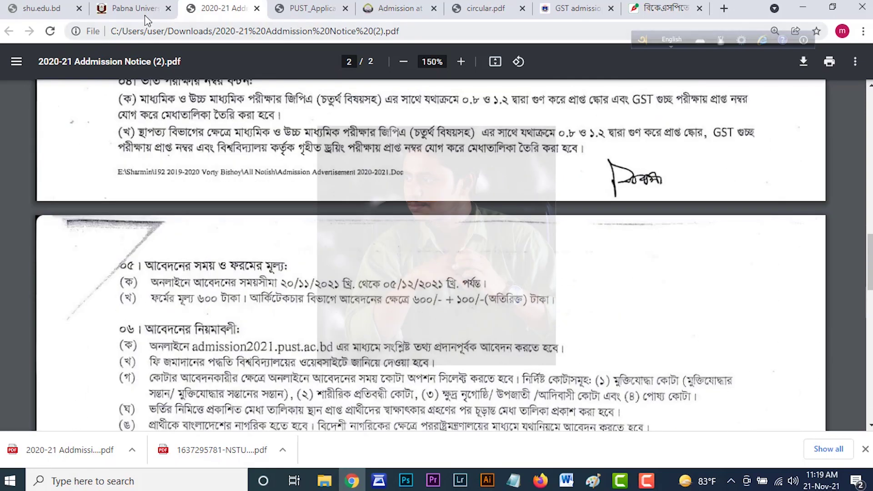
pyautogui.click(145, 17)
# Open the Registration form and put the cursor in the GST Application ID field.
pyautogui.moveTo(276, 31); pyautogui.dragTo(138, 31)
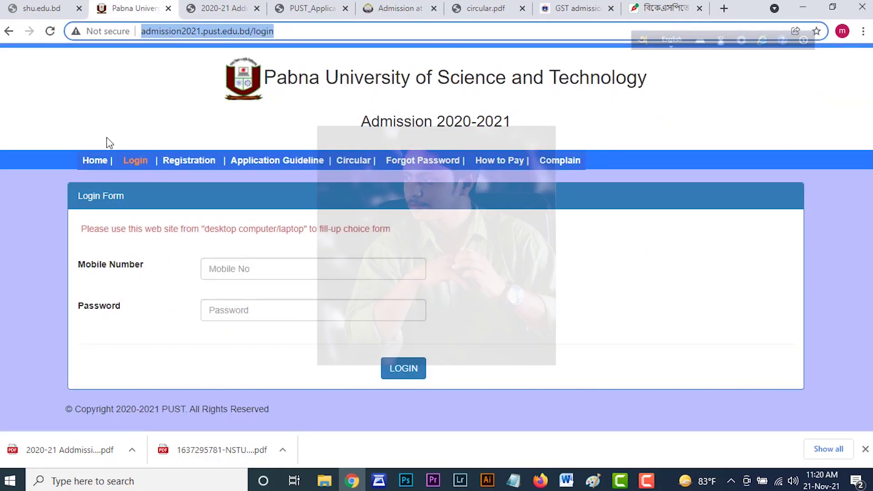
pyautogui.click(202, 166)
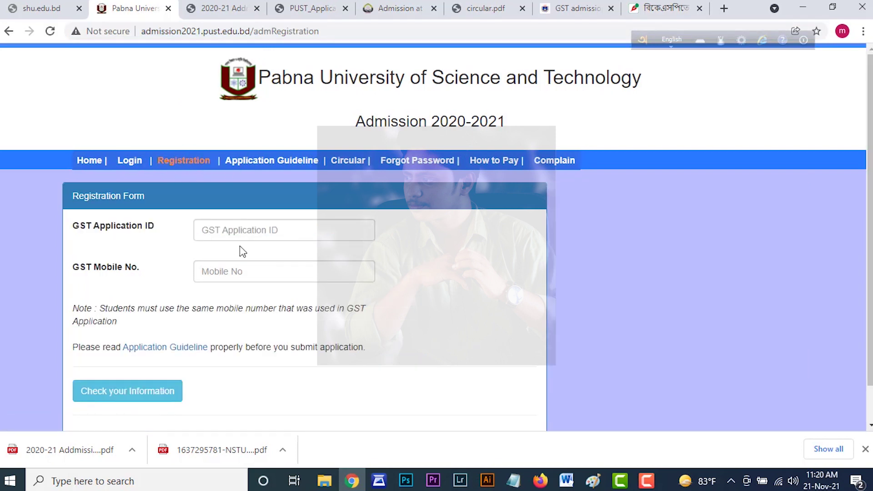
pyautogui.scroll(-1, 253, 248)
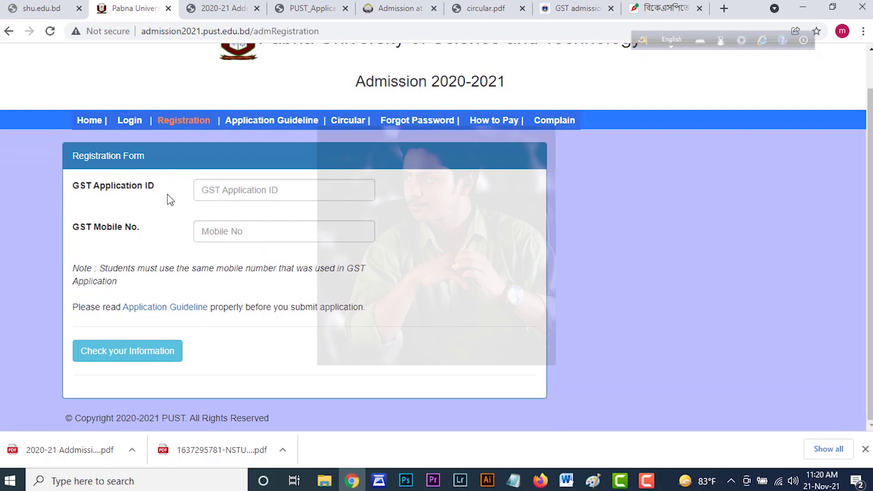
pyautogui.click(249, 193)
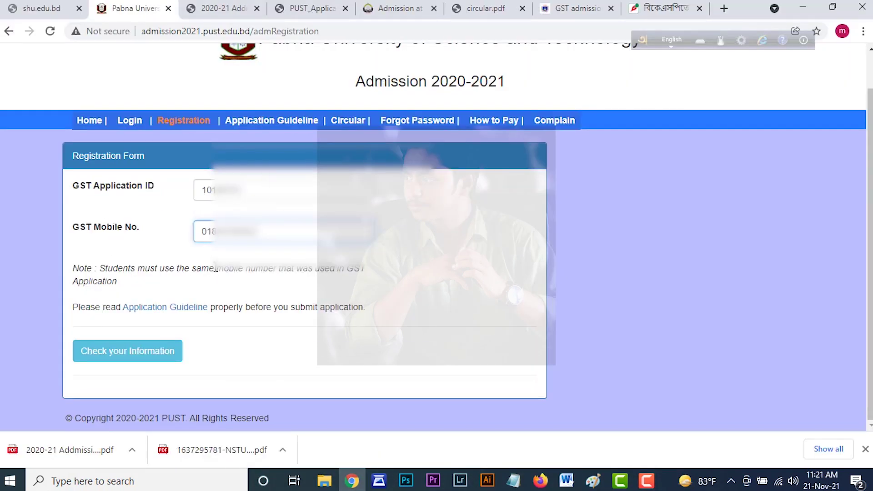
# Check the entered GST ID and mobile number to show the student's eligibility details.
pyautogui.click(138, 364)
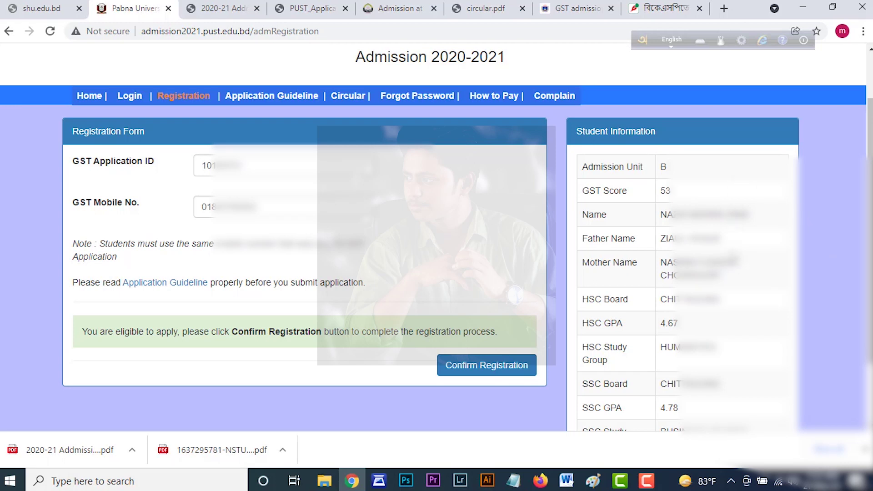
pyautogui.scroll(-1, 722, 300)
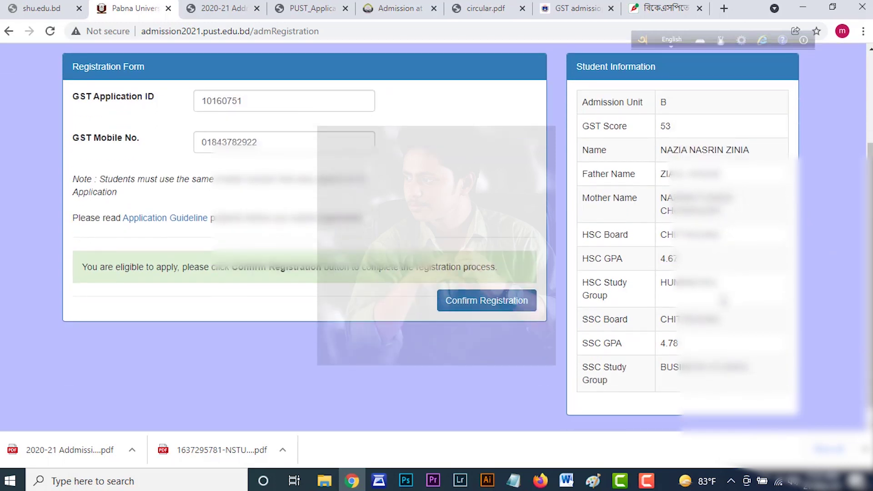
pyautogui.scroll(1, 707, 363)
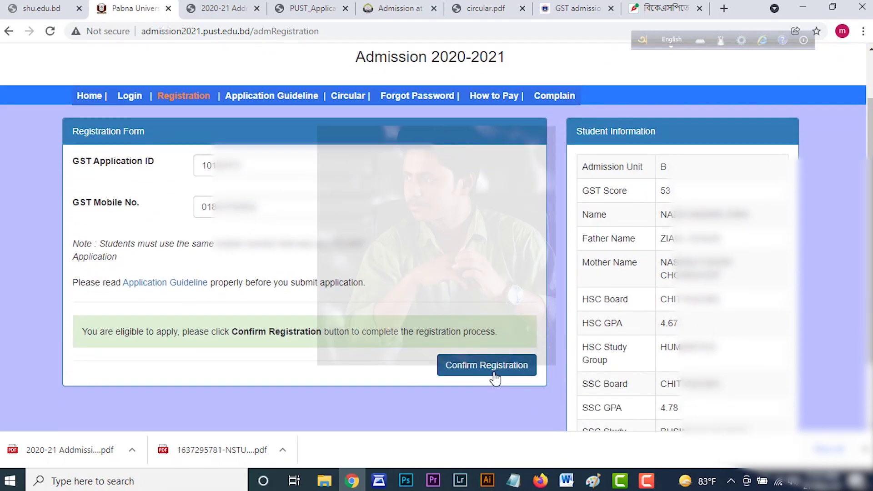
# Confirm the registration and select the shown login mobile number and password.
pyautogui.click(496, 375)
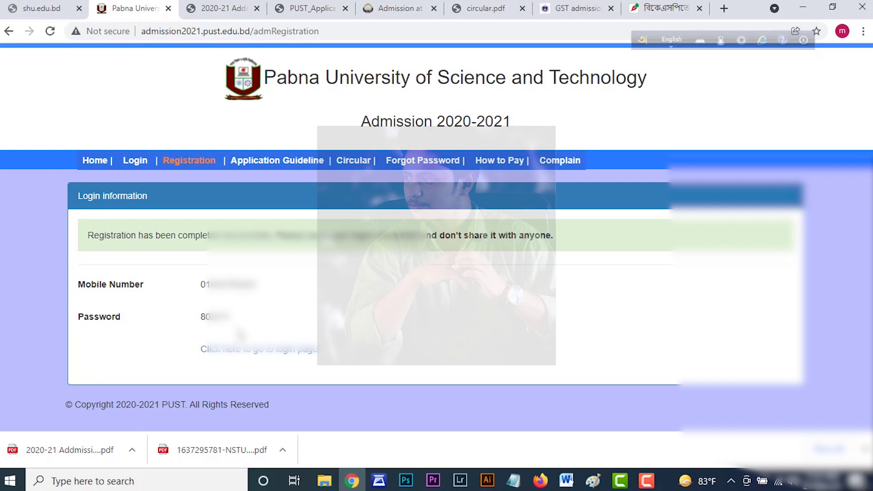
pyautogui.moveTo(202, 284); pyautogui.dragTo(246, 323)
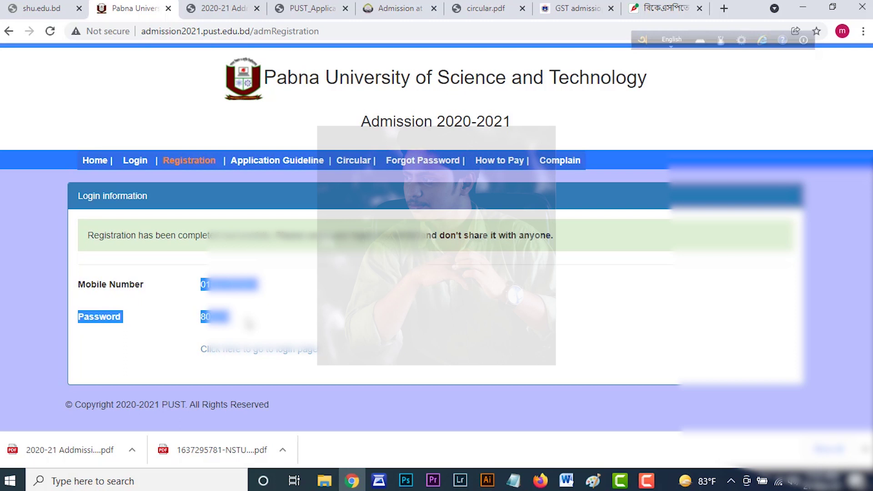
pyautogui.click(295, 320)
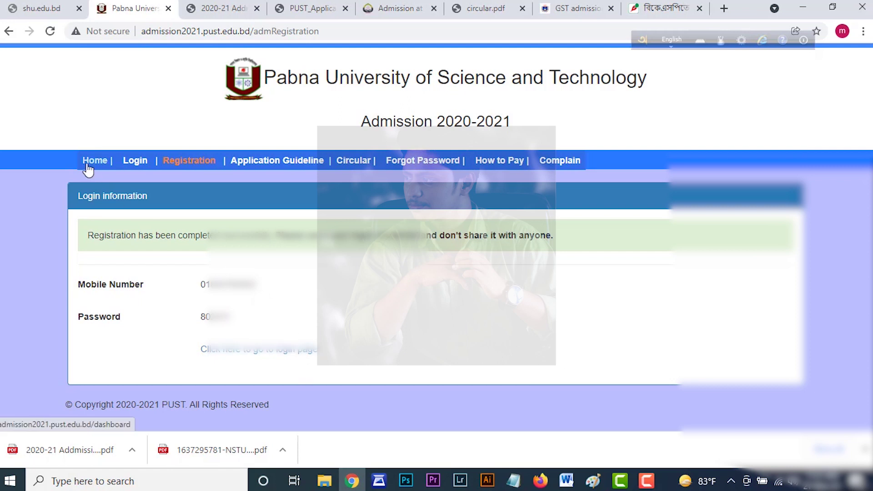
# Log in with the registered mobile number and the generated password.
pyautogui.click(142, 163)
pyautogui.click(493, 103)
pyautogui.click(227, 269)
pyautogui.press('Tab')
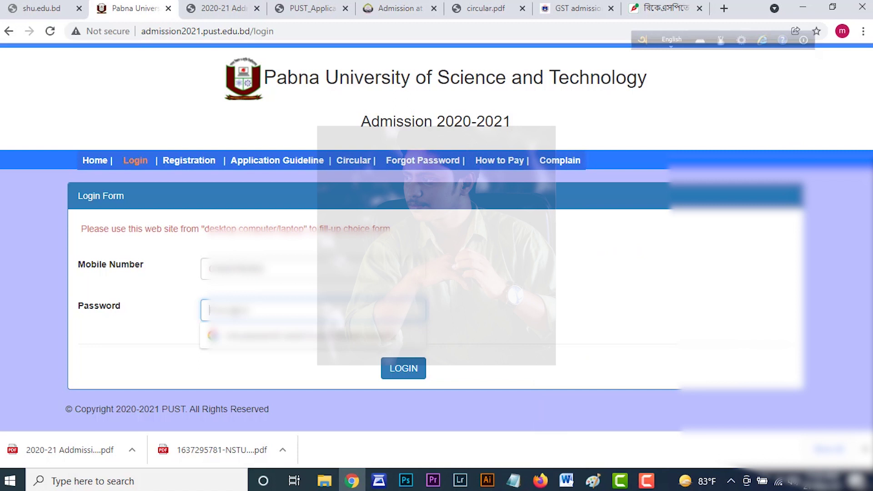
pyautogui.write('******')
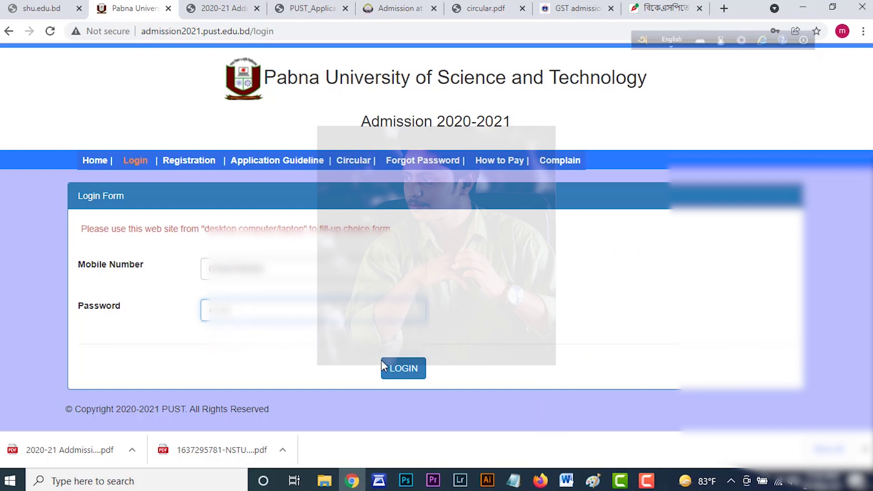
pyautogui.click(396, 374)
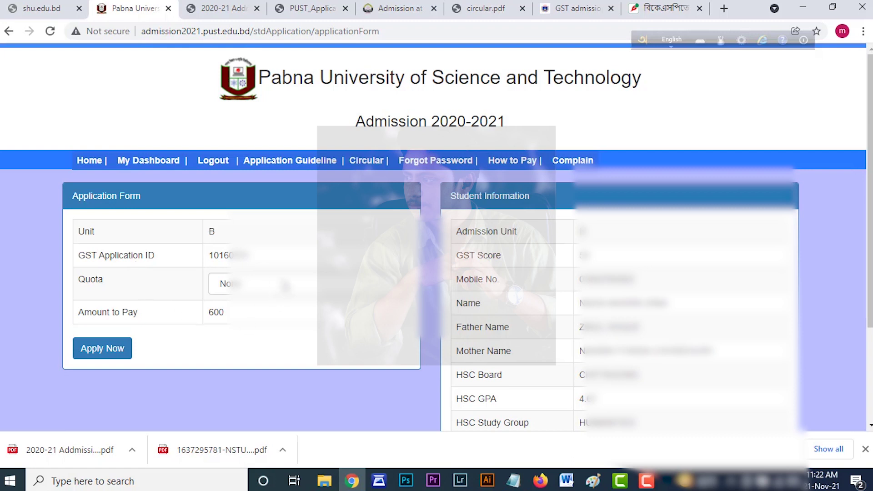
# Verify the GST Application ID, keep Quota as None, and submit the Unit B application.
pyautogui.moveTo(250, 256); pyautogui.dragTo(205, 255)
pyautogui.click(273, 262)
pyautogui.click(260, 286)
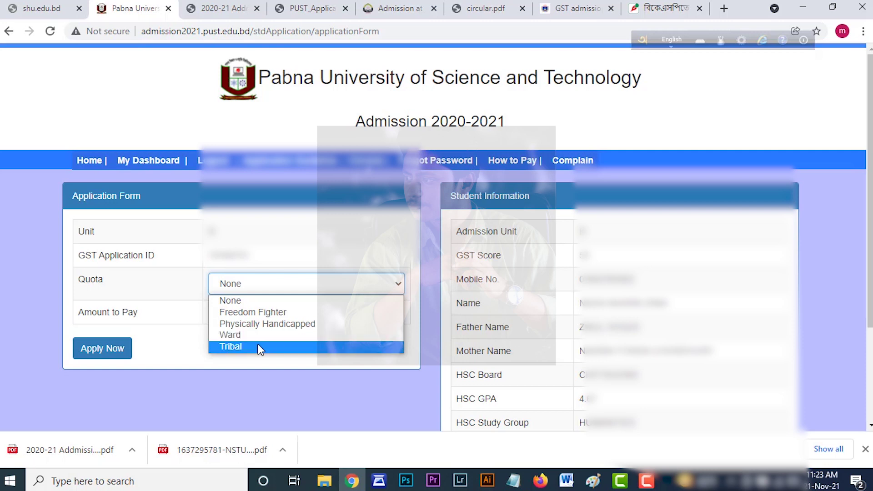
pyautogui.click(169, 291)
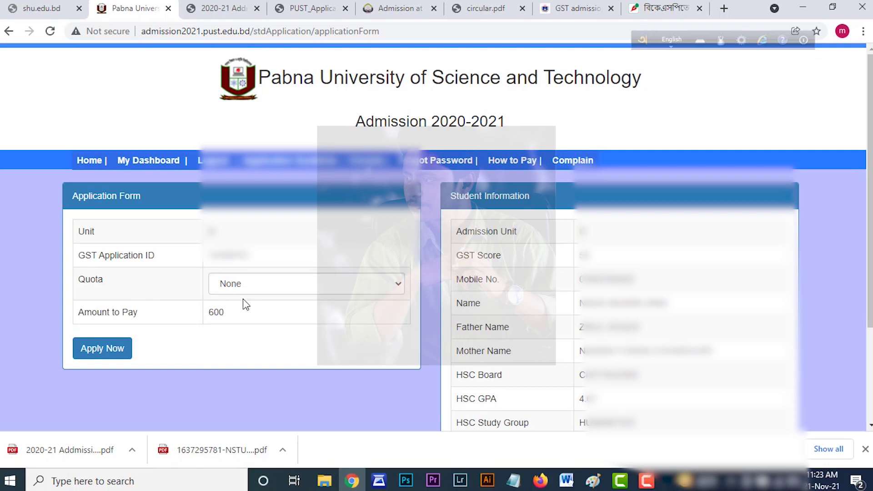
pyautogui.click(96, 350)
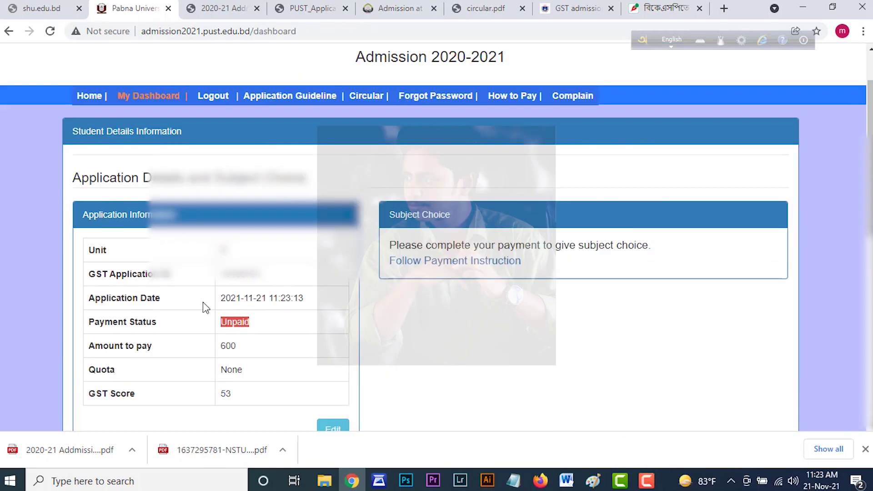
pyautogui.moveTo(119, 321); pyautogui.dragTo(263, 326)
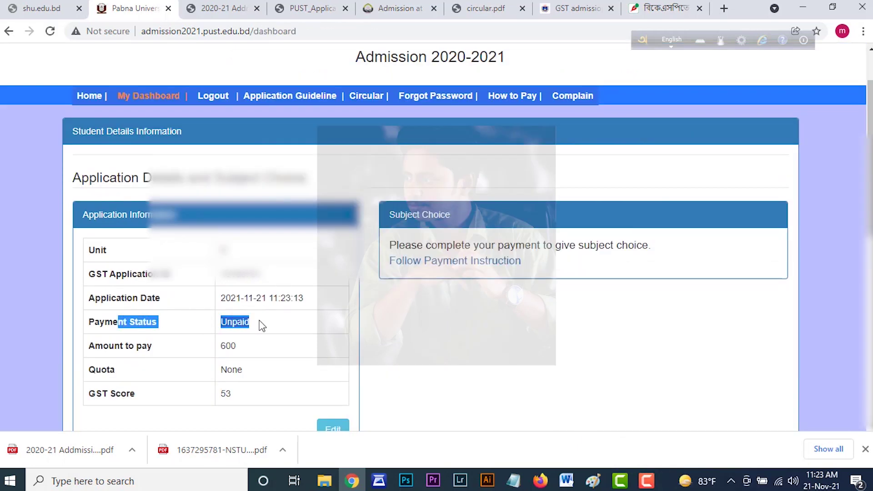
pyautogui.click(262, 325)
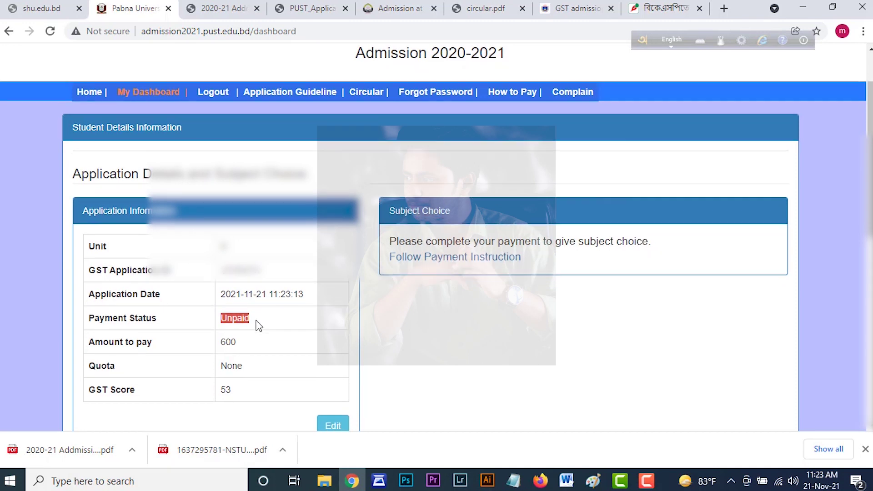
pyautogui.scroll(-1, 256, 326)
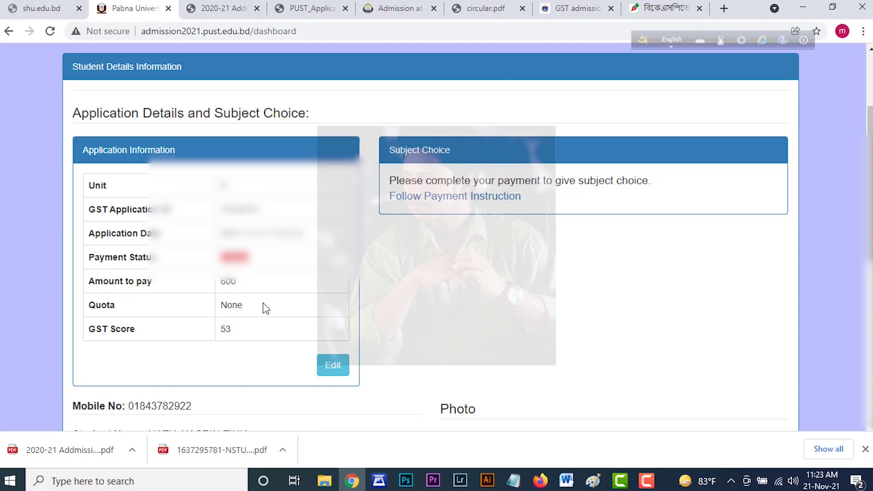
pyautogui.click(332, 366)
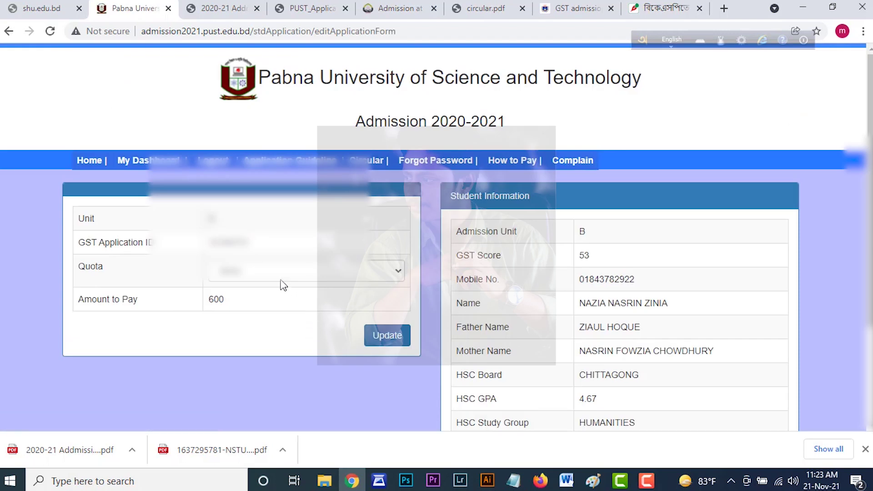
pyautogui.click(280, 278)
pyautogui.click(281, 280)
pyautogui.click(280, 279)
pyautogui.click(279, 278)
pyautogui.click(396, 337)
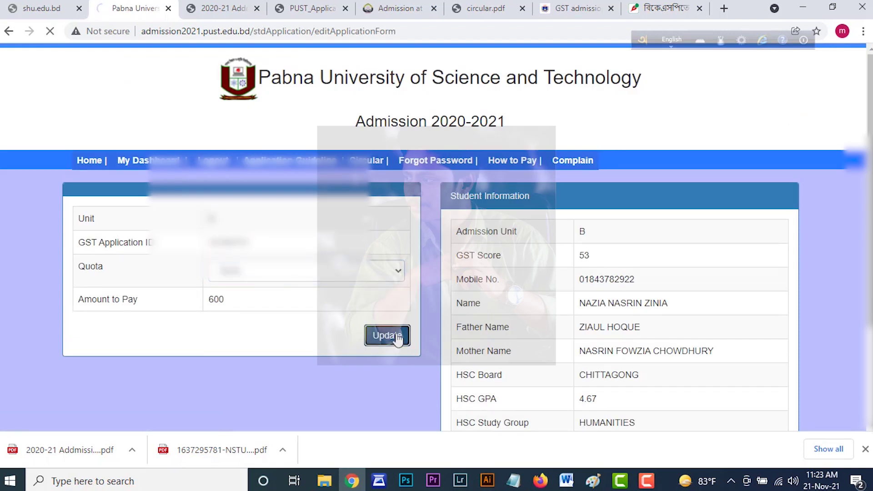
pyautogui.scroll(-3, 331, 339)
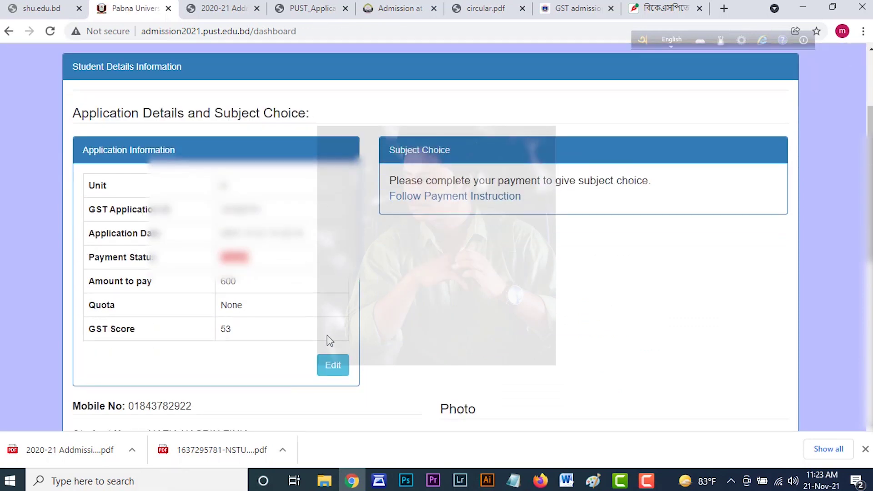
# Open Follow Payment Instruction in a new tab showing the Rocket bill-pay steps.
pyautogui.scroll(-2, 331, 340)
pyautogui.scroll(2, 331, 340)
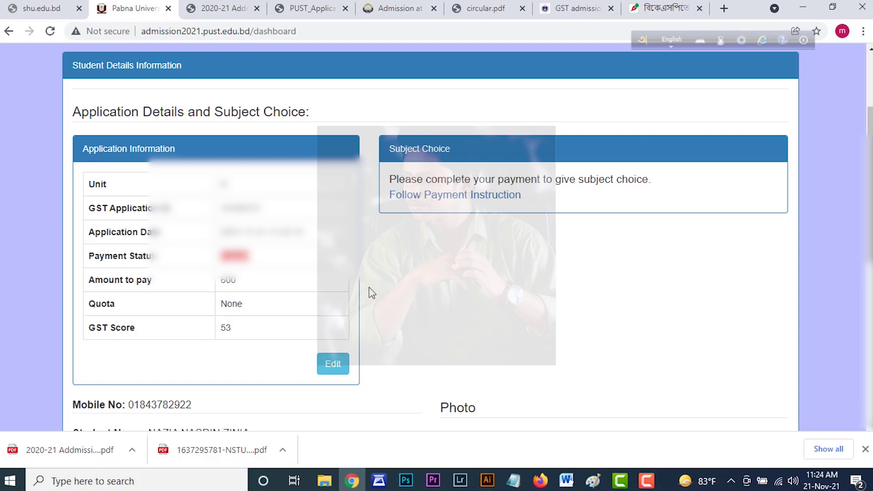
pyautogui.middleClick(455, 195)
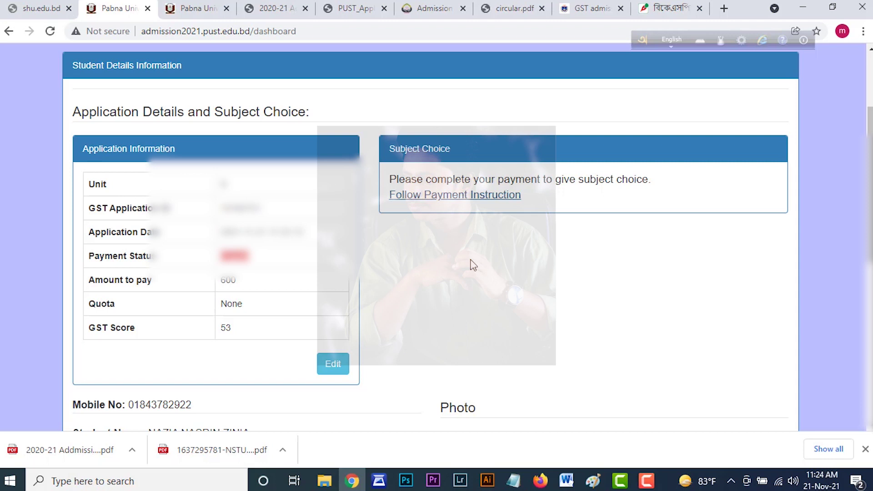
pyautogui.scroll(1, 473, 265)
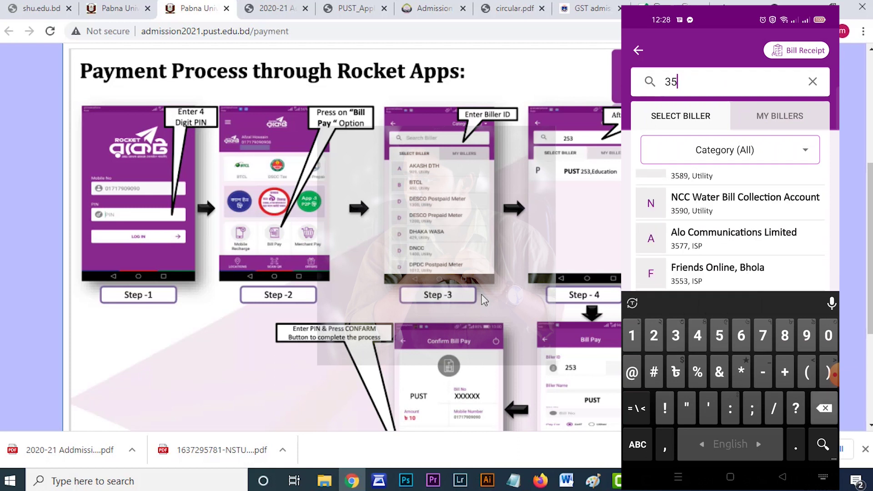
# Scroll the Rocket steps and switch to the PUST_Application_Guideline PDF's payment section.
pyautogui.scroll(-4, 483, 300)
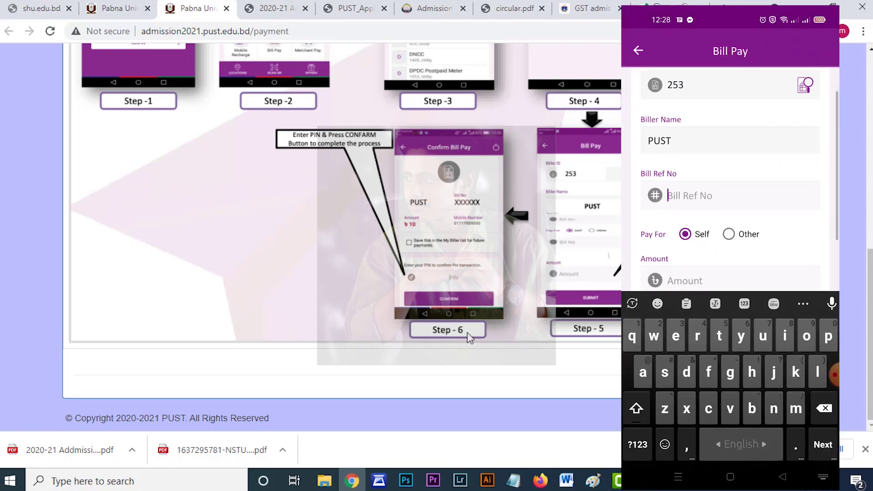
pyautogui.hotkey('ctrl', 'Tab')
pyautogui.hotkey('ctrl', 'Tab')
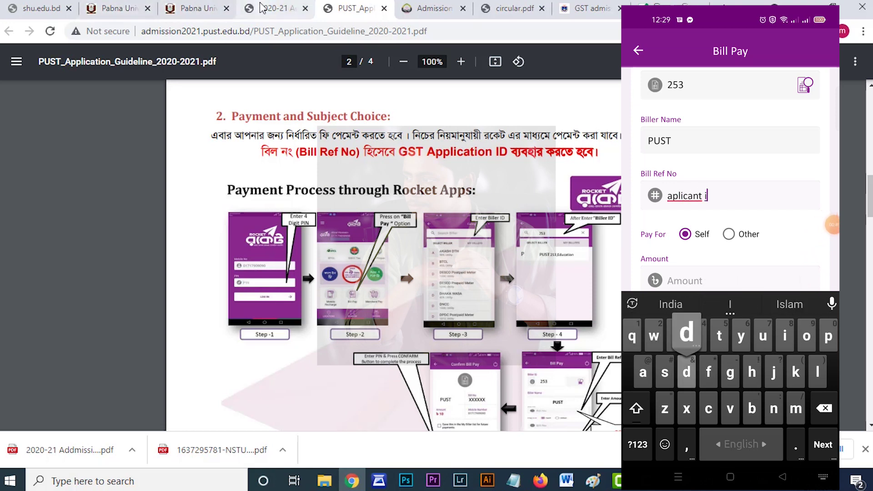
# Enter the dashboard's GST Application ID as the Rocket Bill Ref No.
pyautogui.click(194, 8)
pyautogui.click(119, 8)
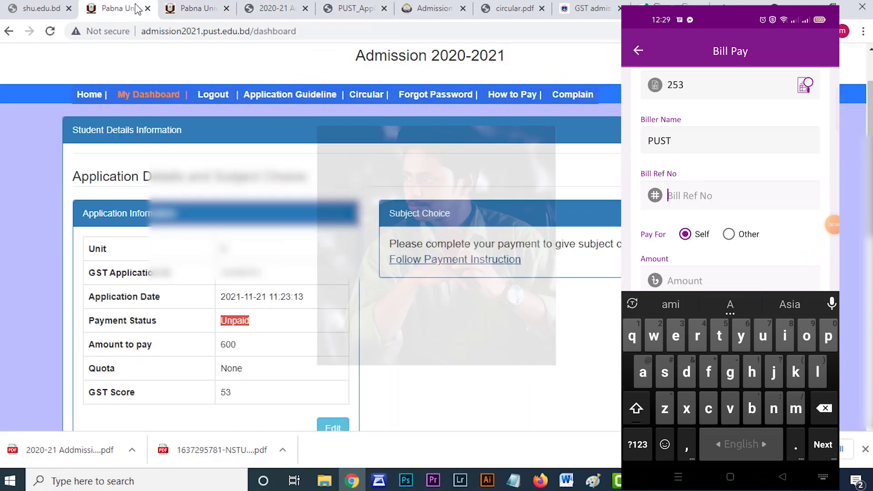
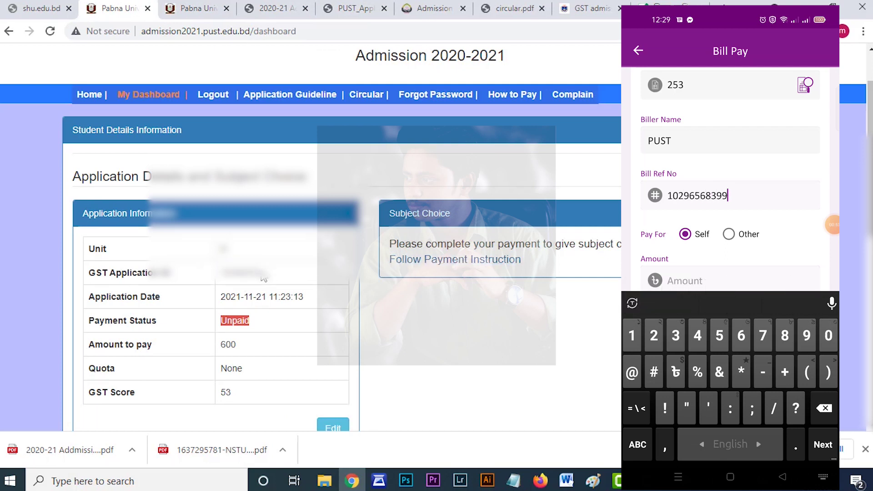
pyautogui.moveTo(270, 274); pyautogui.dragTo(218, 273)
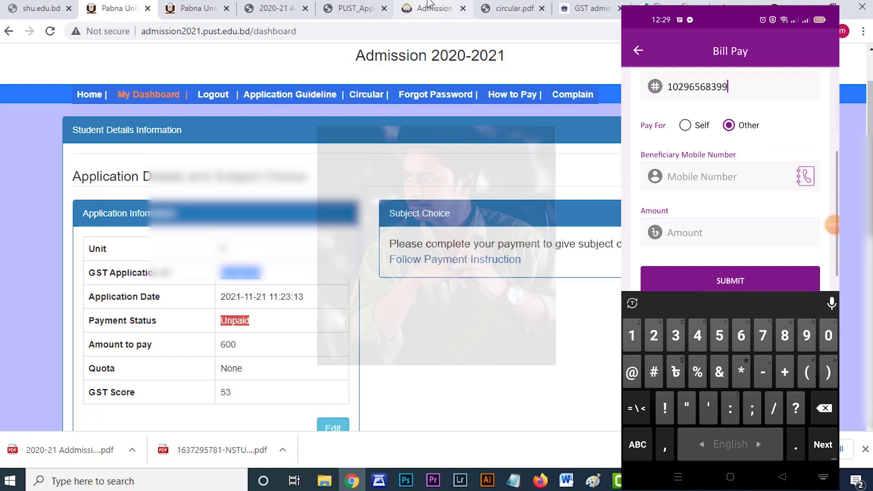